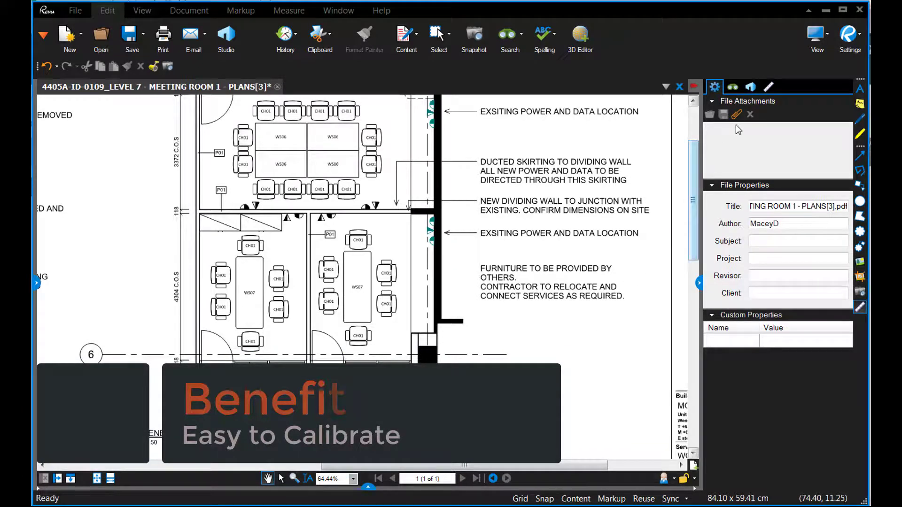
Set the measurement scale to 1 mm = 50 mm, matching the plan's 1:50 label
{"action": "left_click", "coordinate": [769, 87]}
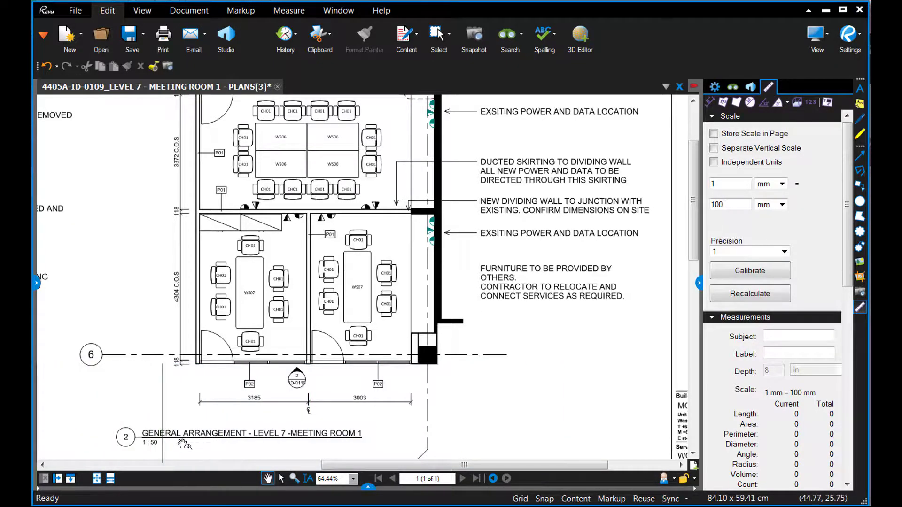
{"action": "scroll", "coordinate": [166, 452], "scroll_direction": "up", "scroll_amount": 7}
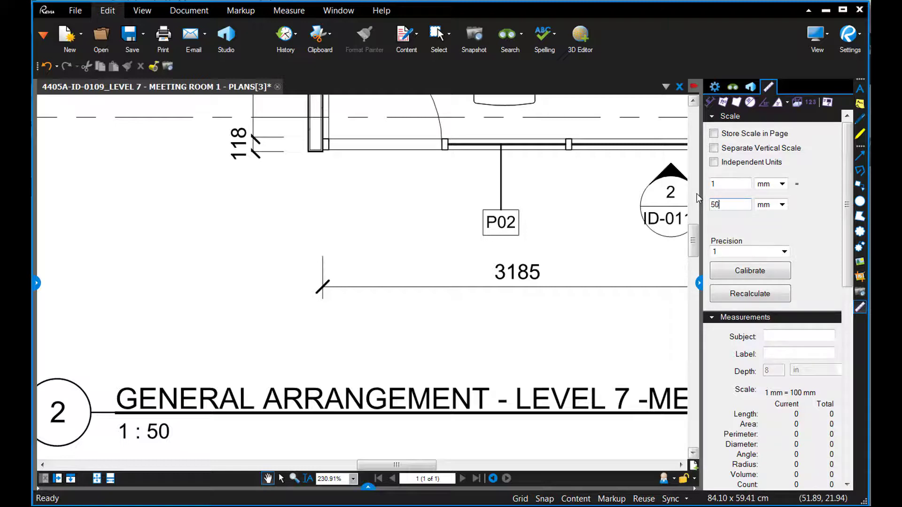
Apply the 1 mm = 50 mm scale and scroll across the plan
{"action": "left_click", "coordinate": [759, 276]}
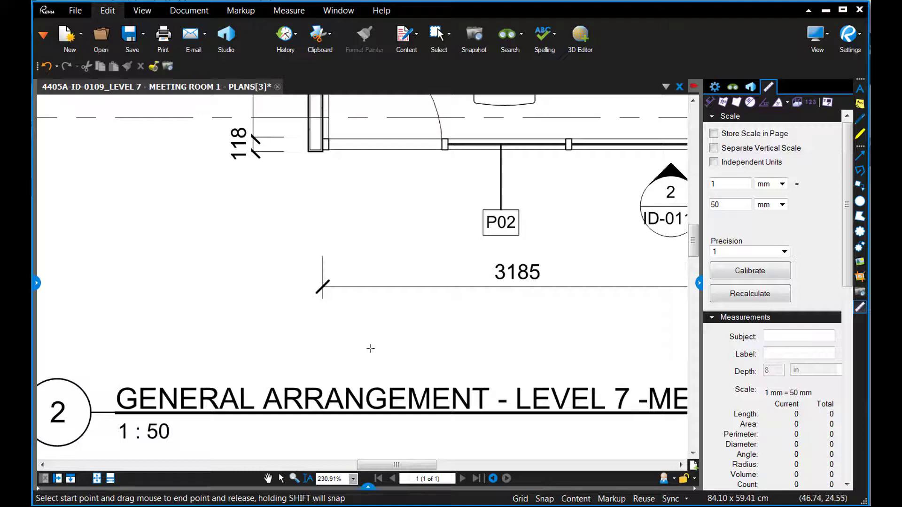
{"action": "scroll", "coordinate": [369, 348], "scroll_direction": "down", "scroll_amount": 7}
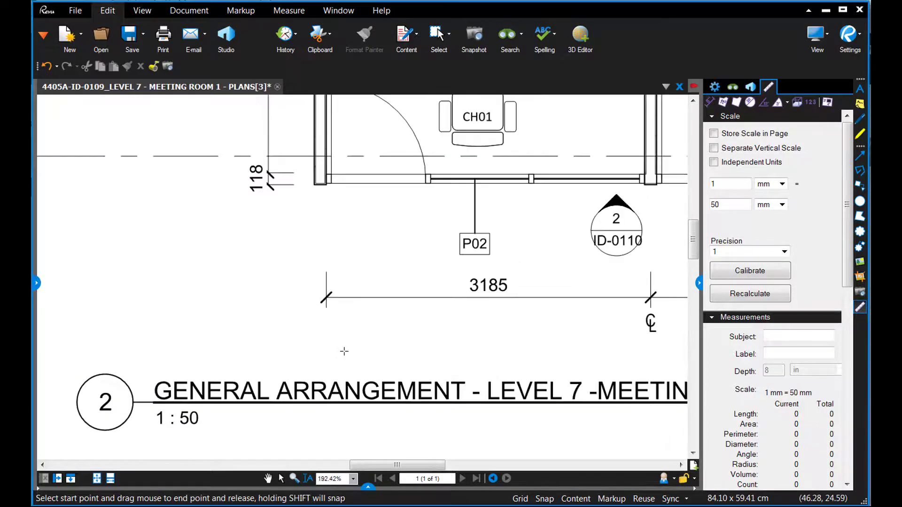
{"action": "scroll", "coordinate": [344, 351], "scroll_direction": "down", "scroll_amount": 1}
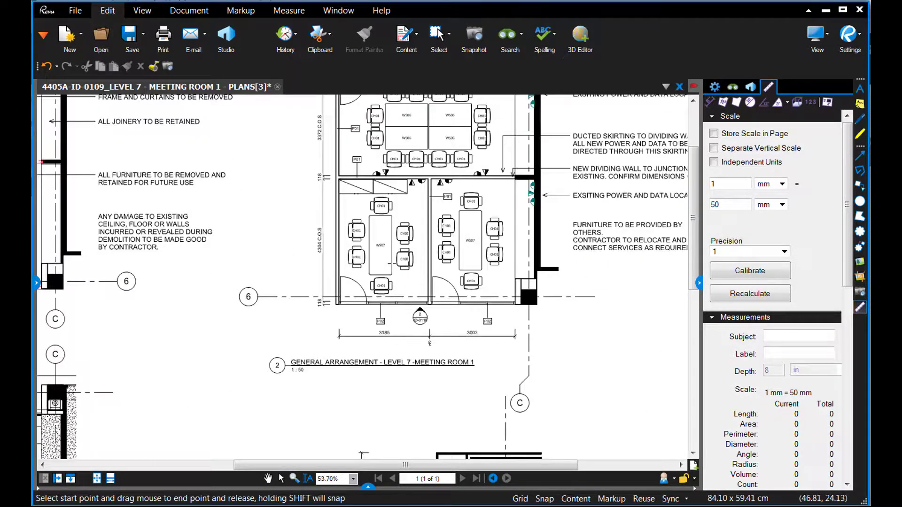
{"action": "scroll", "coordinate": [437, 127], "scroll_direction": "down", "scroll_amount": 1}
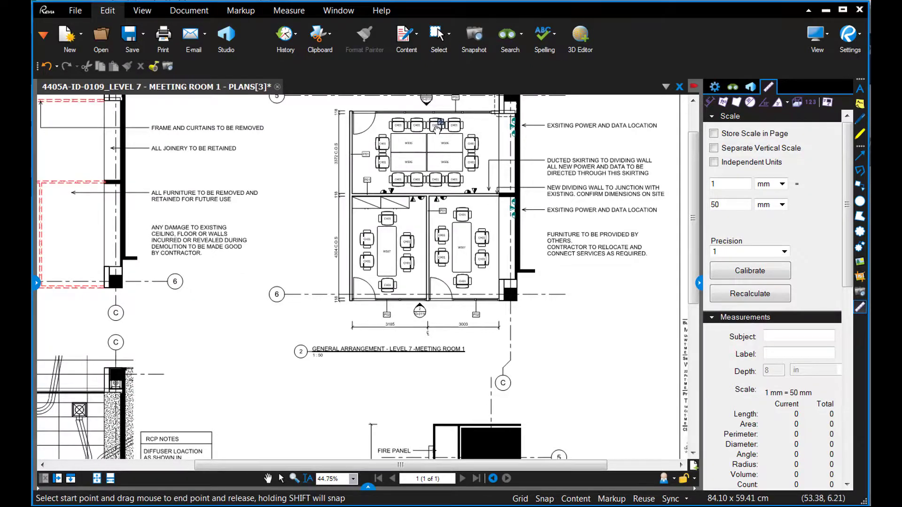
{"action": "scroll", "coordinate": [438, 127], "scroll_direction": "up", "scroll_amount": 7}
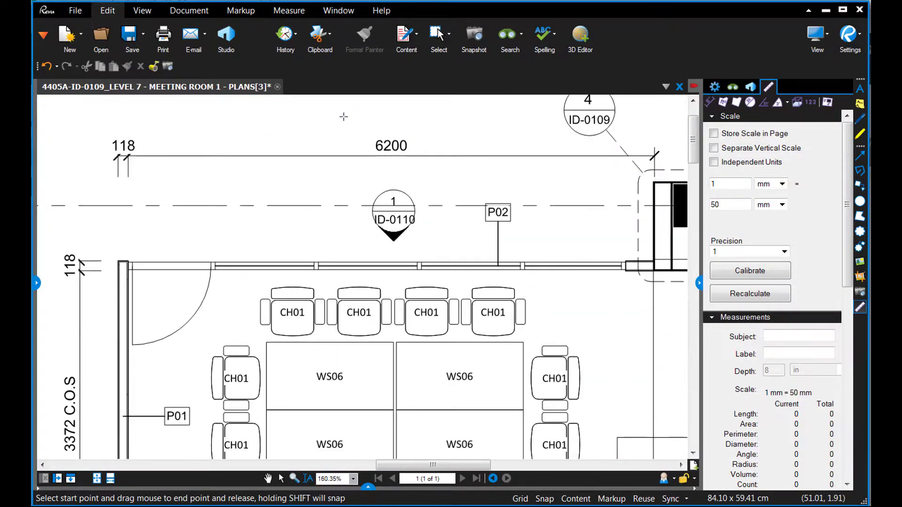
Calibrate on the 6200 dimension line, entering 6200 mm as its reference length
{"action": "left_click", "coordinate": [751, 276]}
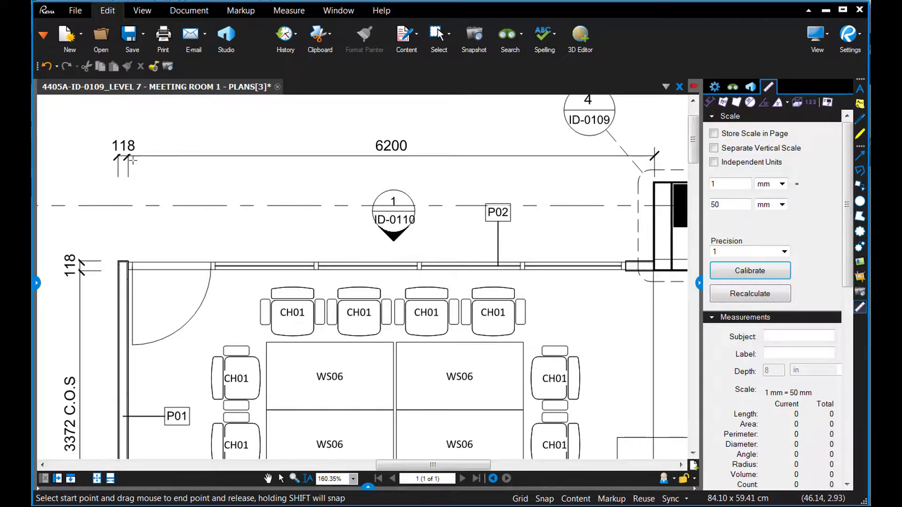
{"action": "left_click_drag", "start_coordinate": [128, 156], "coordinate": [666, 151]}
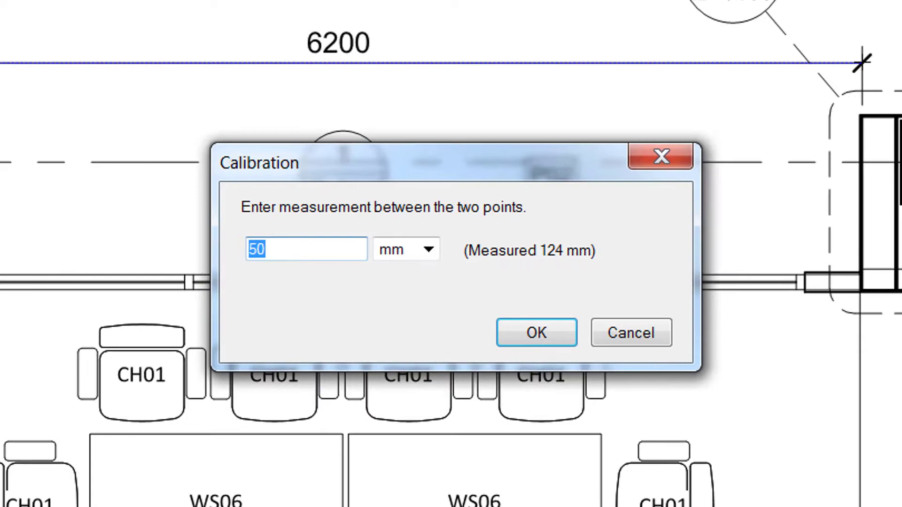
{"action": "type", "text": "6200"}
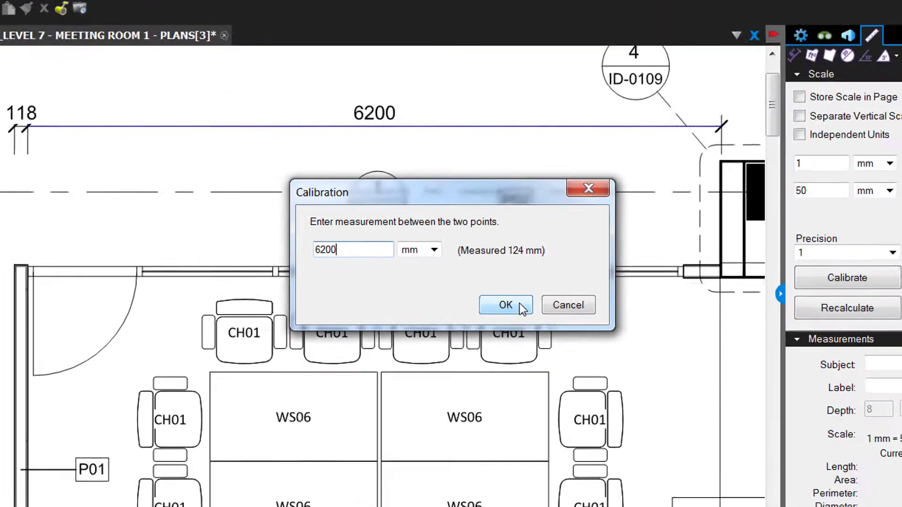
{"action": "left_click", "coordinate": [537, 333]}
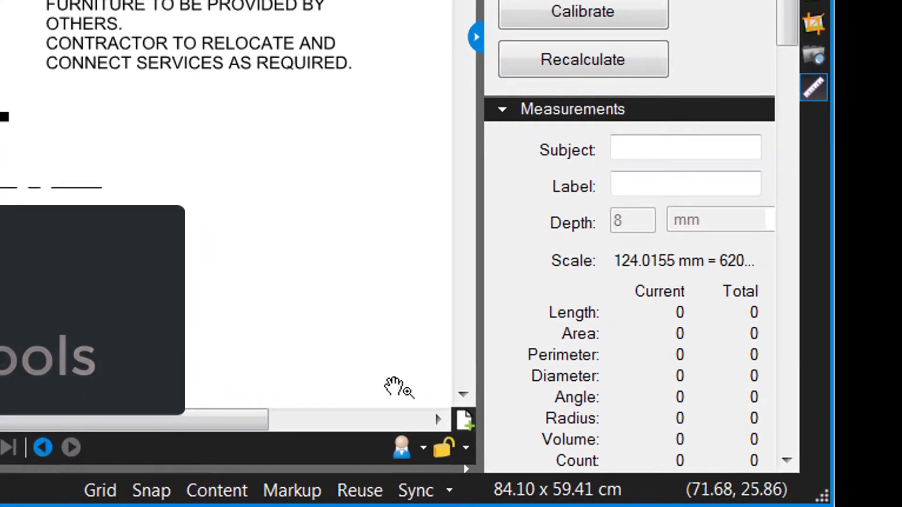
Switch the workspace profile to Takeoff from the status bar
{"action": "left_click", "coordinate": [674, 479]}
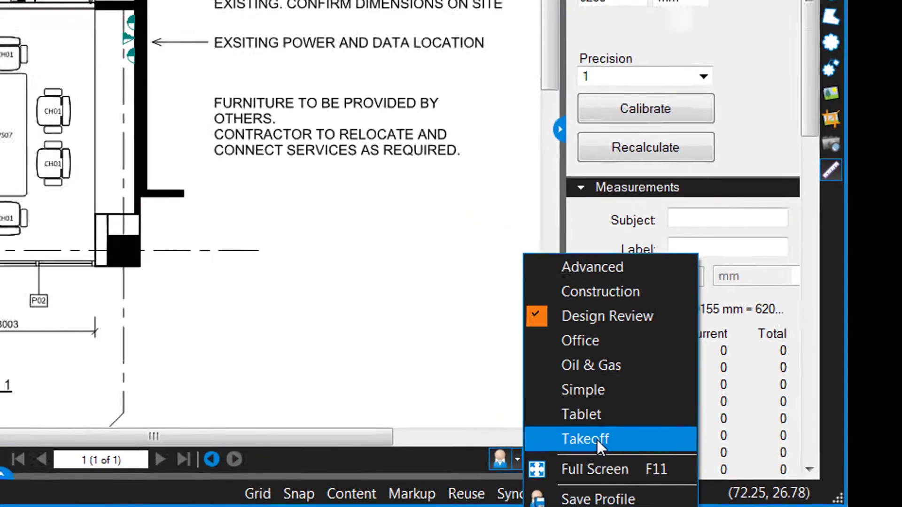
{"action": "left_click", "coordinate": [522, 425]}
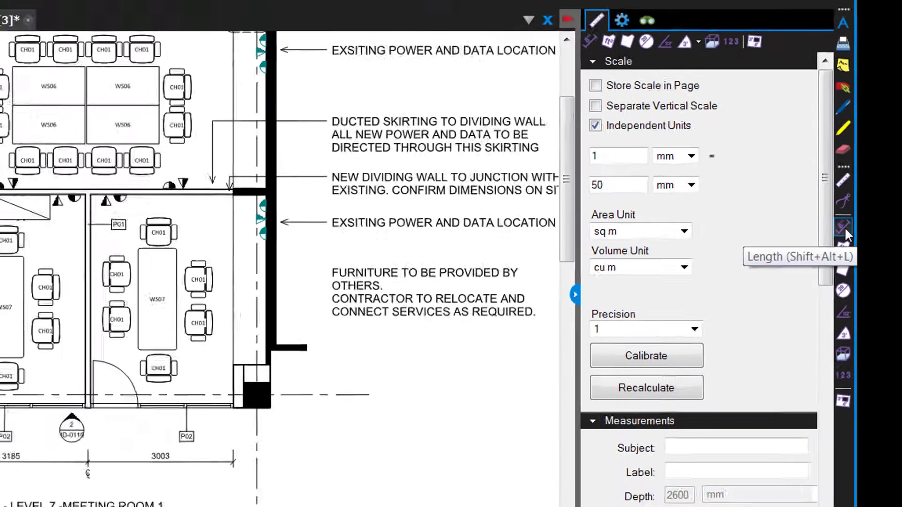
Measure lengths of 8,018 mm along the left wall and 4,409 mm inside the lower-left room
{"action": "left_click", "coordinate": [822, 216]}
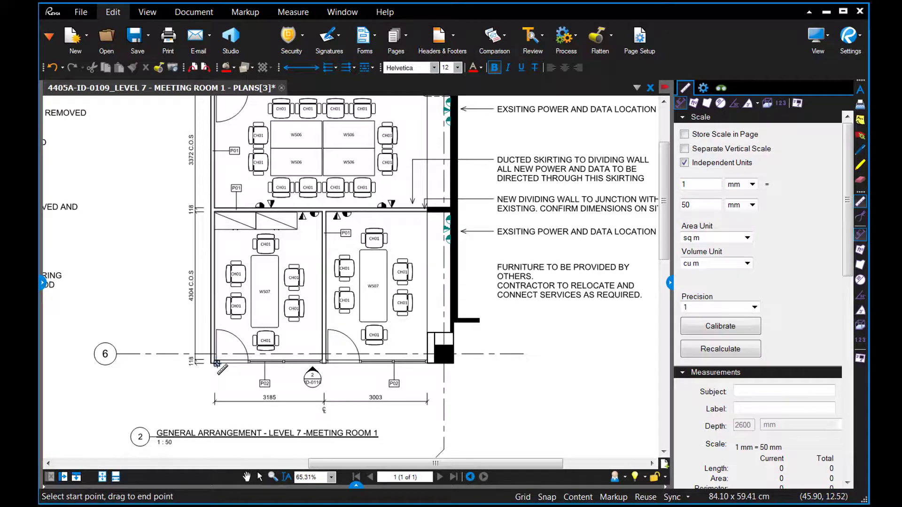
{"action": "left_click", "coordinate": [212, 365]}
{"action": "scroll", "coordinate": [211, 364], "scroll_direction": "down", "scroll_amount": 3}
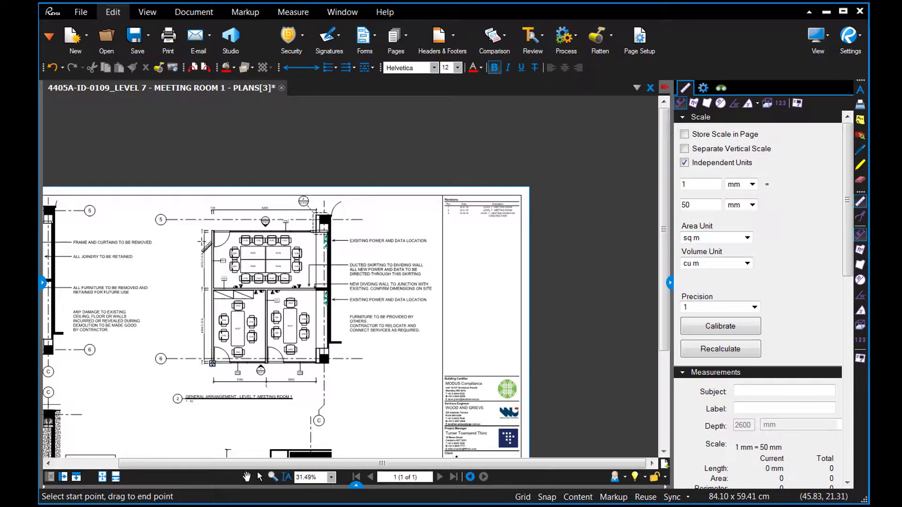
{"action": "scroll", "coordinate": [207, 237], "scroll_direction": "up", "scroll_amount": 10}
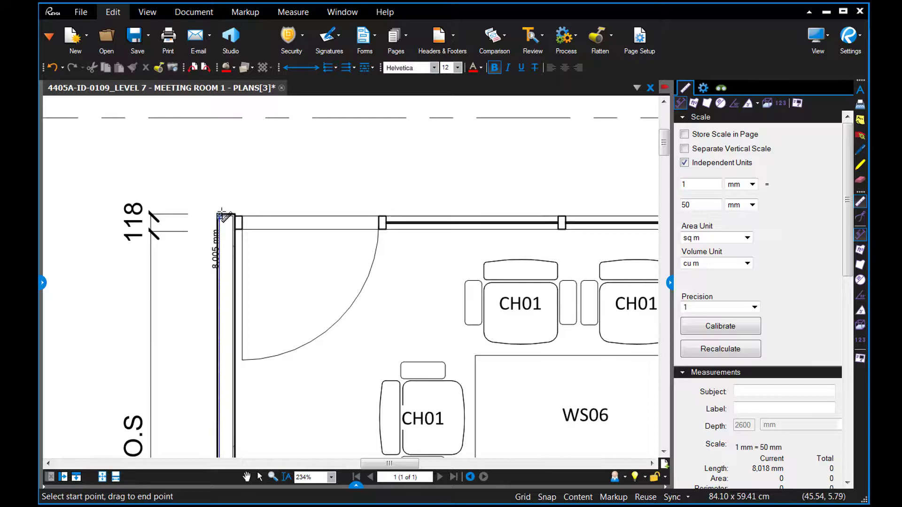
{"action": "left_click", "coordinate": [220, 214]}
{"action": "scroll", "coordinate": [242, 185], "scroll_direction": "down", "scroll_amount": 5}
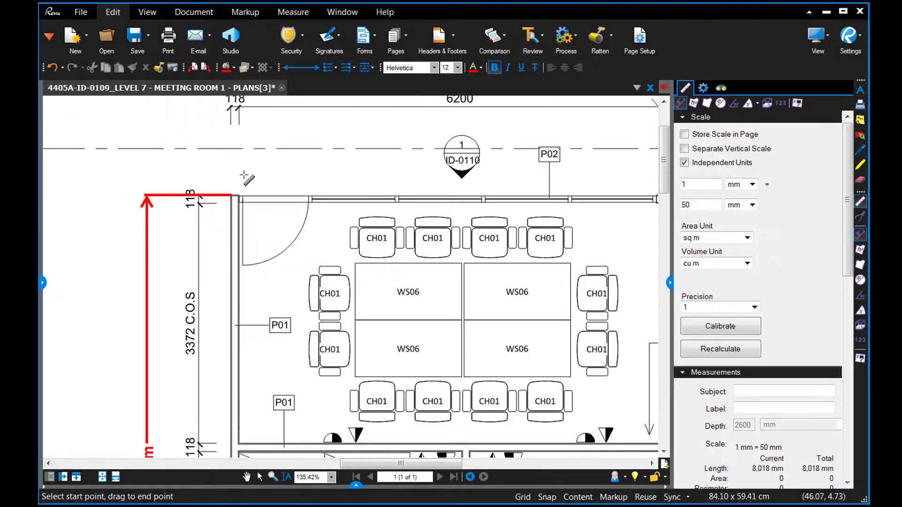
{"action": "scroll", "coordinate": [303, 229], "scroll_direction": "down", "scroll_amount": 2}
{"action": "scroll", "coordinate": [342, 427], "scroll_direction": "up", "scroll_amount": 6}
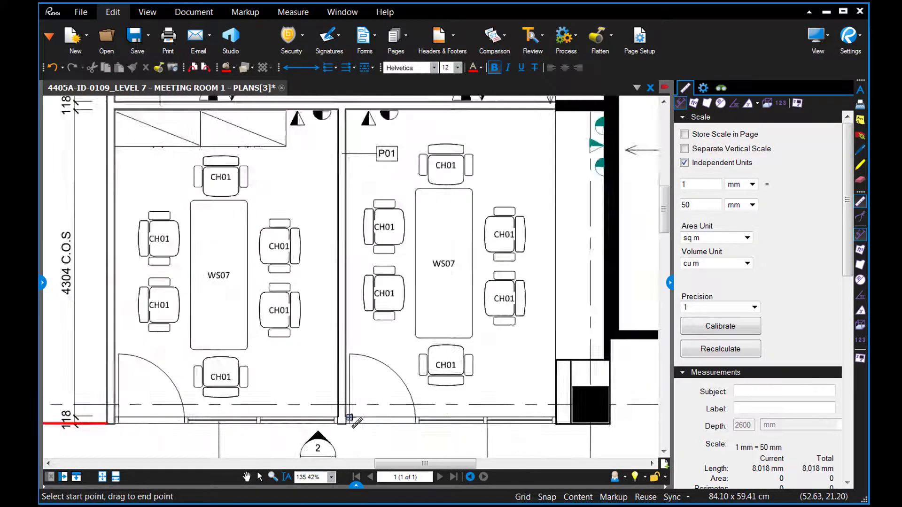
{"action": "left_click", "coordinate": [335, 424]}
{"action": "scroll", "coordinate": [334, 329], "scroll_direction": "down", "scroll_amount": 3}
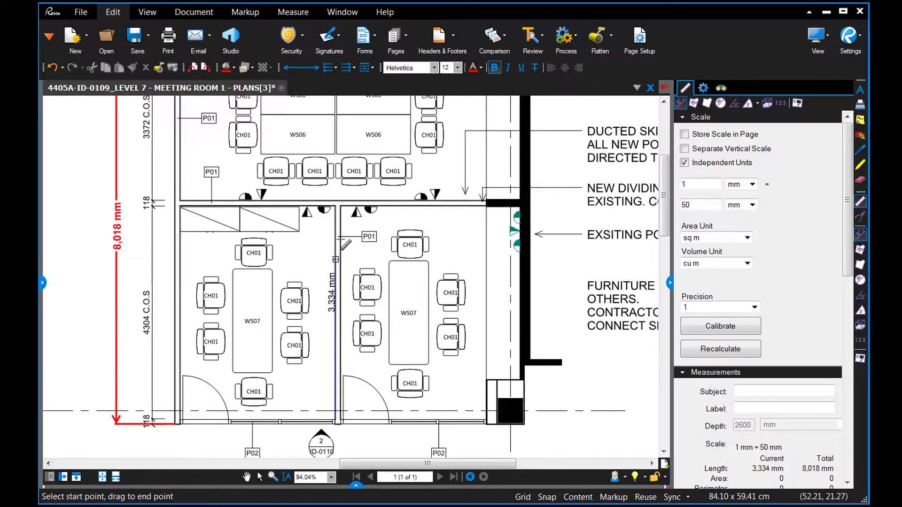
{"action": "scroll", "coordinate": [333, 202], "scroll_direction": "up", "scroll_amount": 3}
{"action": "left_click", "coordinate": [333, 197]}
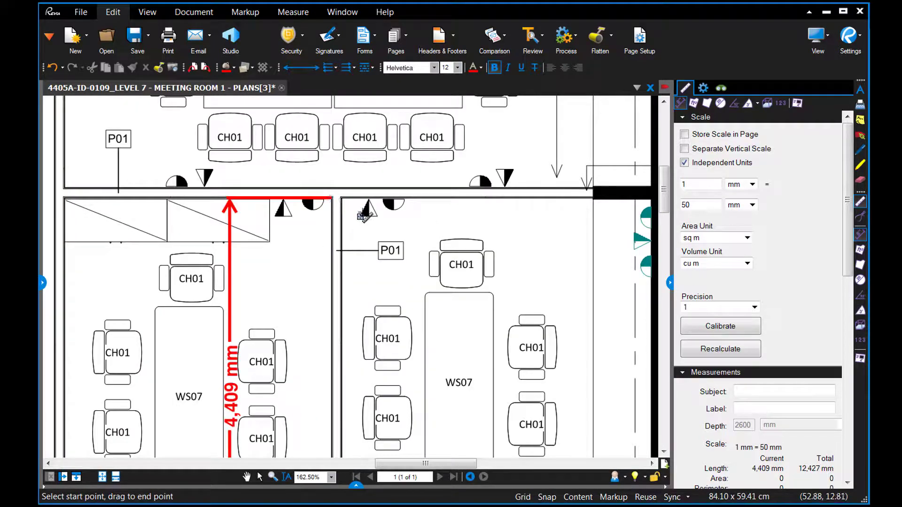
Trace the lower-left room's four corners with the Perimeter tool for an 11,878 mm outline
{"action": "scroll", "coordinate": [365, 216], "scroll_direction": "down", "scroll_amount": 3}
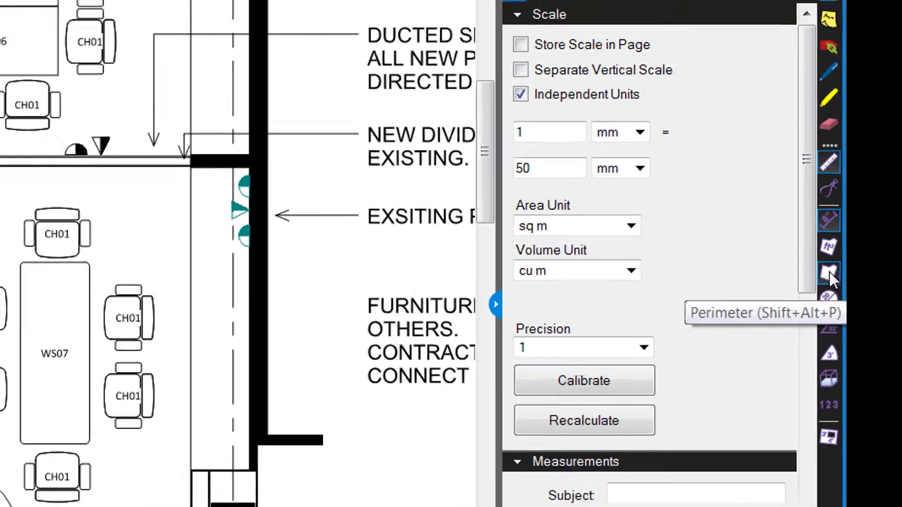
{"action": "left_click", "coordinate": [829, 272]}
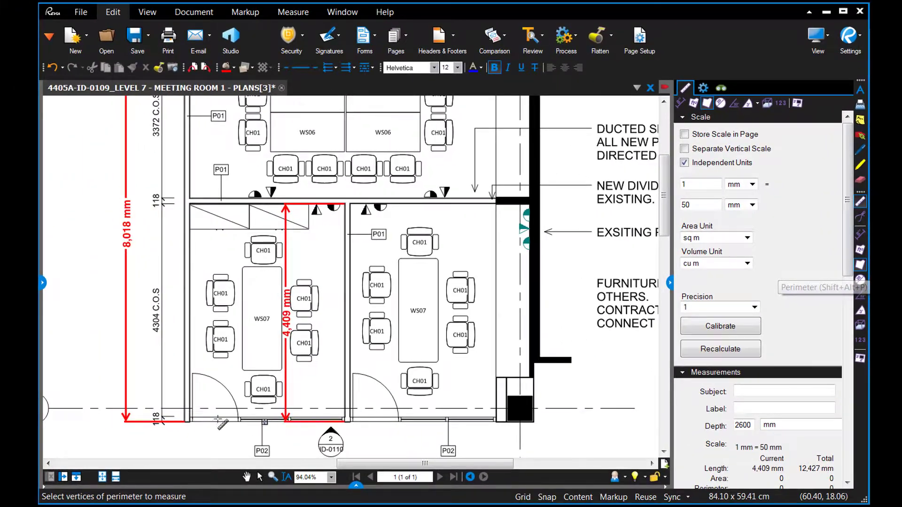
{"action": "scroll", "coordinate": [202, 437], "scroll_direction": "up", "scroll_amount": 3}
{"action": "left_click", "coordinate": [198, 437]}
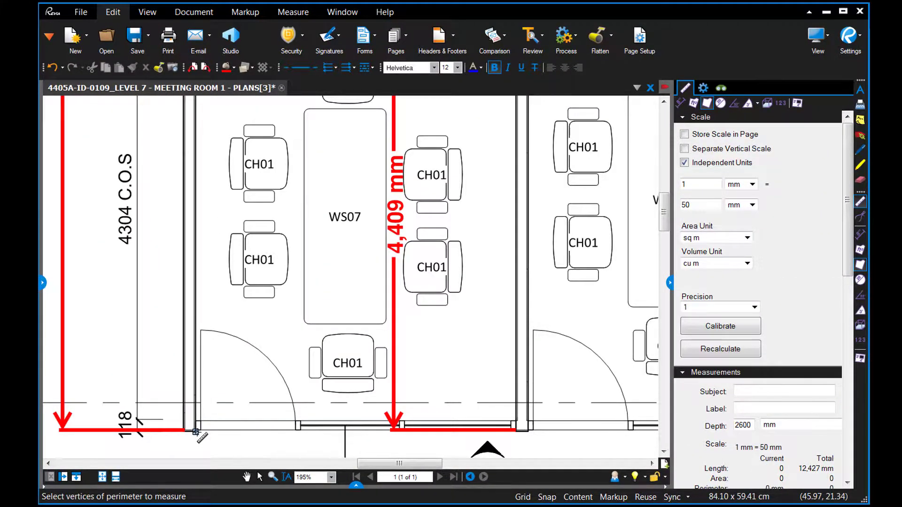
{"action": "scroll", "coordinate": [198, 437], "scroll_direction": "down", "scroll_amount": 2}
{"action": "left_click", "coordinate": [197, 118]}
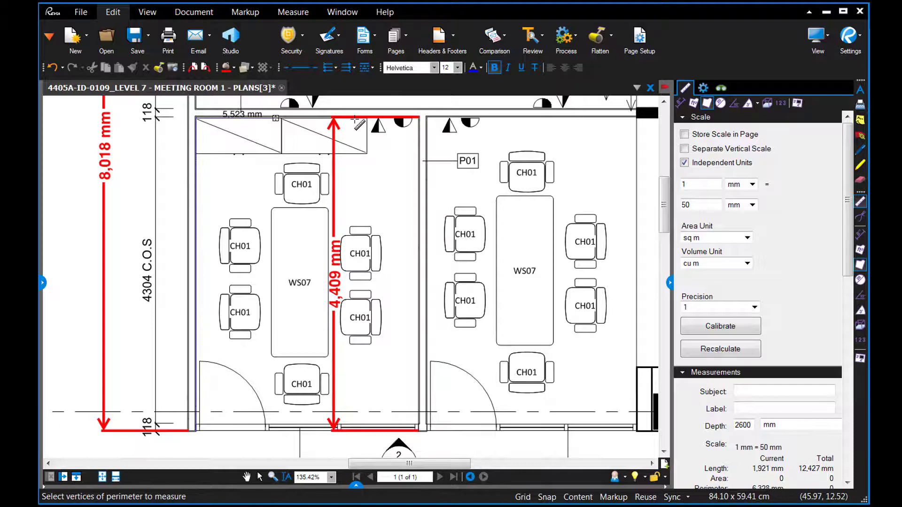
{"action": "left_click", "coordinate": [420, 117]}
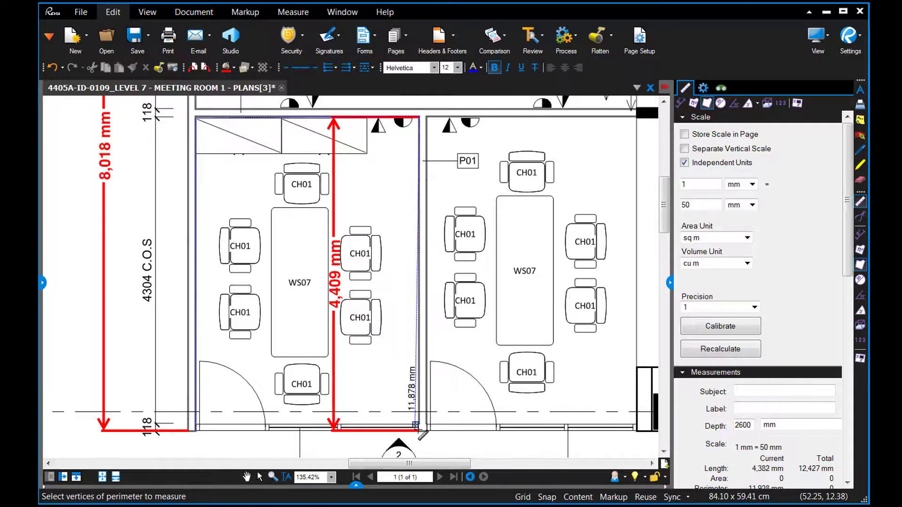
{"action": "double_click", "coordinate": [418, 427]}
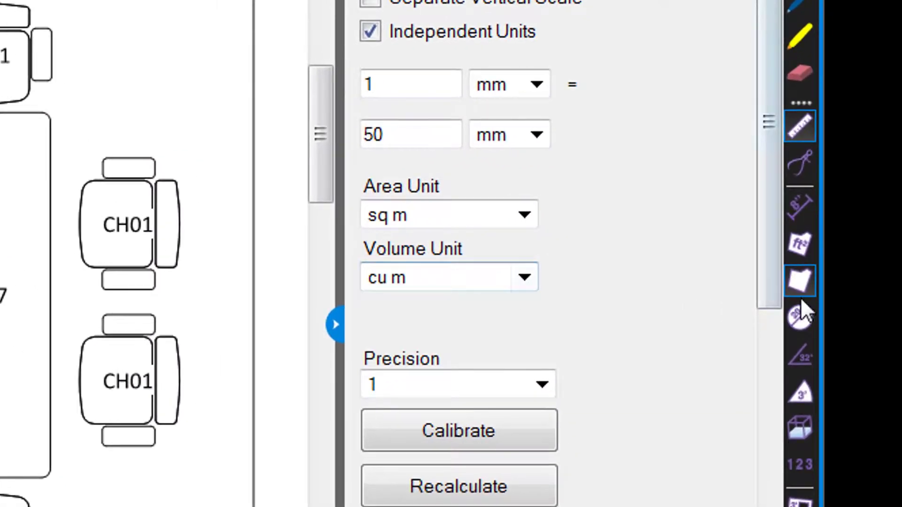
Outline the upper meeting room with the Area tool, giving 21 sq m
{"action": "left_click", "coordinate": [798, 252]}
{"action": "scroll", "coordinate": [321, 207], "scroll_direction": "down", "scroll_amount": 3}
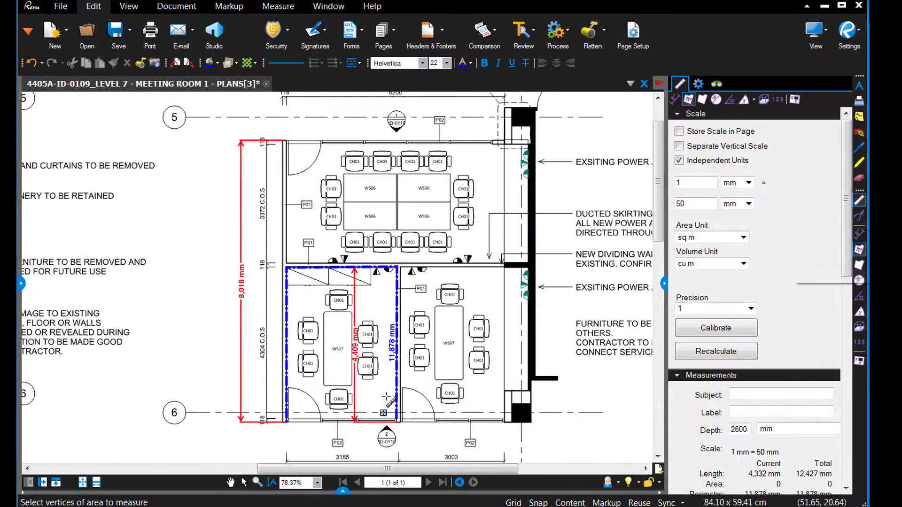
{"action": "scroll", "coordinate": [321, 207], "scroll_direction": "up", "scroll_amount": 4}
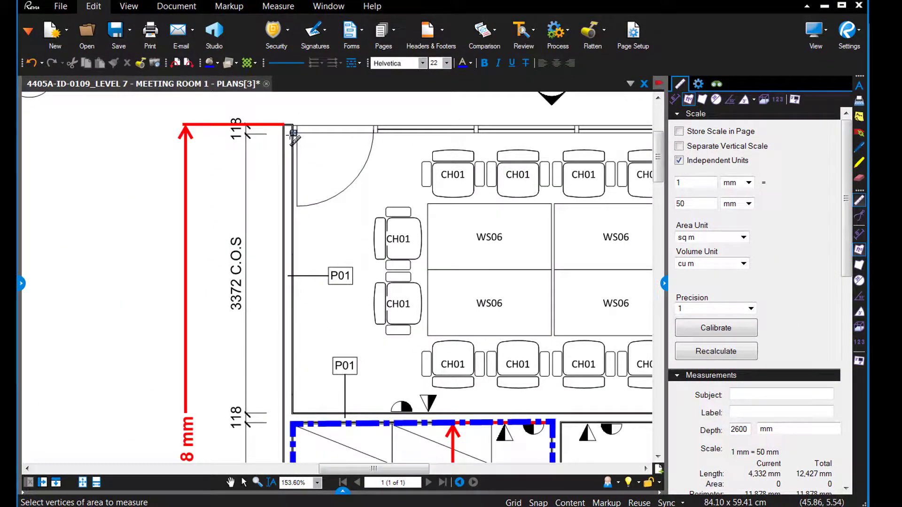
{"action": "left_click", "coordinate": [293, 133]}
{"action": "scroll", "coordinate": [355, 201], "scroll_direction": "down", "scroll_amount": 3}
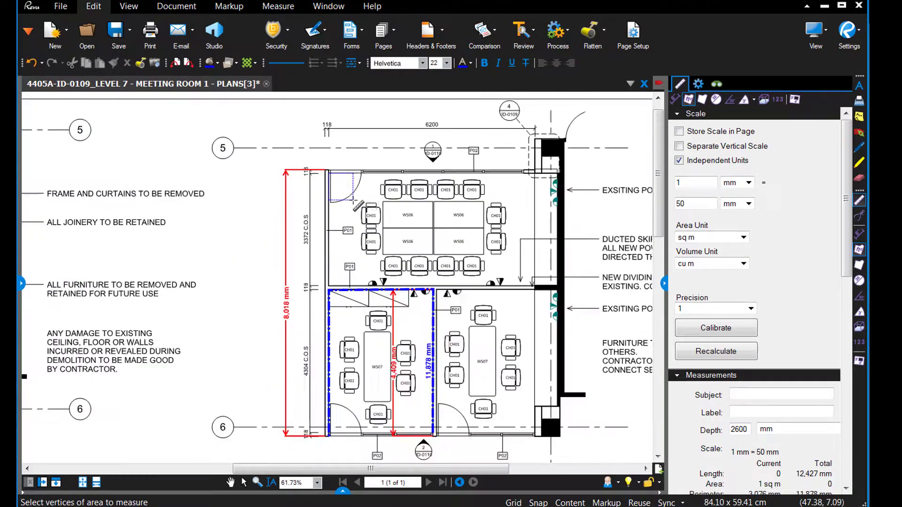
{"action": "scroll", "coordinate": [534, 286], "scroll_direction": "up", "scroll_amount": 4}
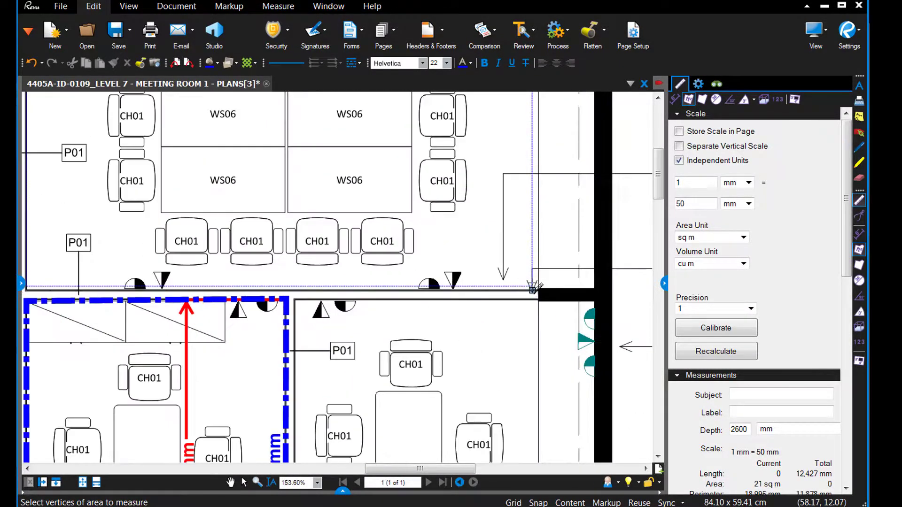
{"action": "left_click", "coordinate": [538, 292]}
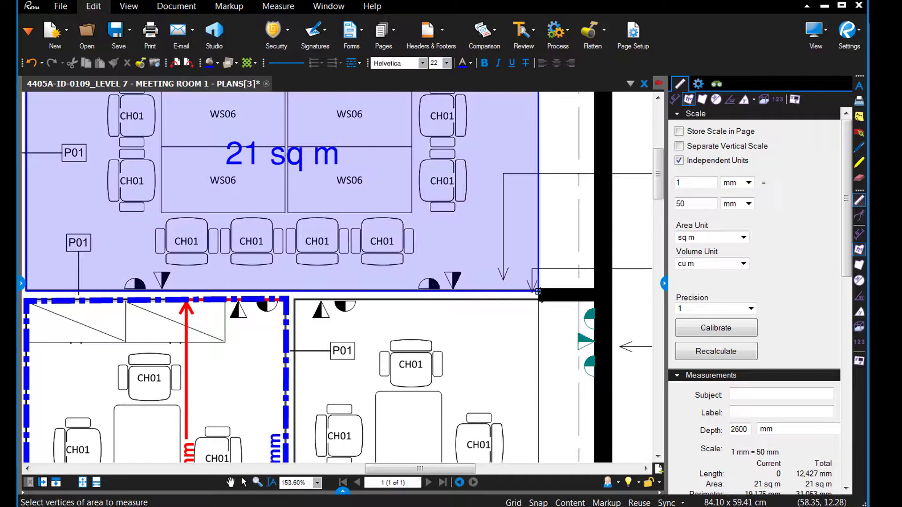
{"action": "scroll", "coordinate": [568, 413], "scroll_direction": "down", "scroll_amount": 2}
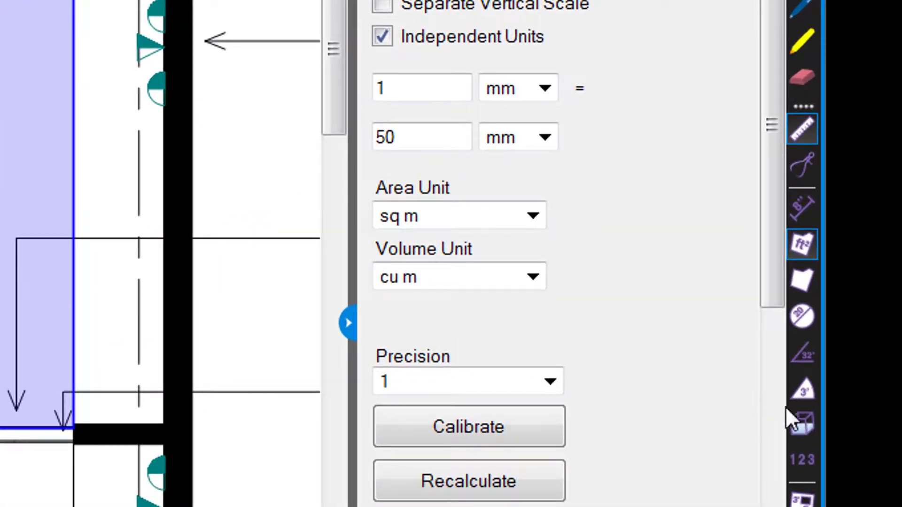
Mark the CH01 chairs in the lower-right room with Count check marks
{"action": "left_click", "coordinate": [808, 467]}
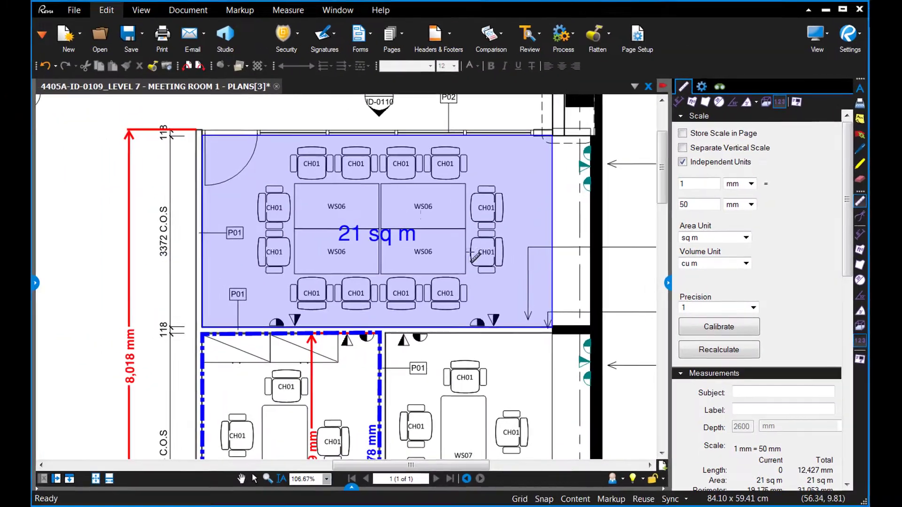
{"action": "scroll", "coordinate": [413, 202], "scroll_direction": "down", "scroll_amount": 1}
{"action": "scroll", "coordinate": [446, 390], "scroll_direction": "up", "scroll_amount": 2}
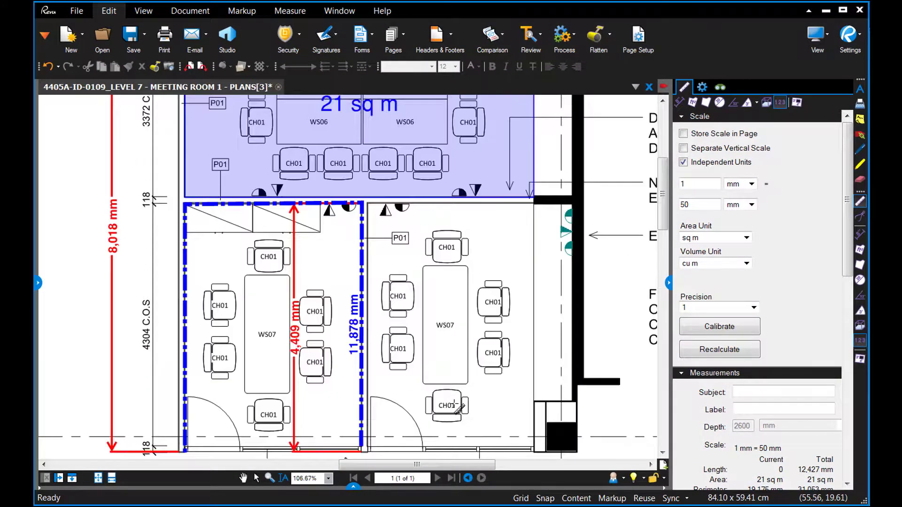
{"action": "left_click", "coordinate": [449, 405]}
{"action": "left_click", "coordinate": [488, 356]}
{"action": "left_click", "coordinate": [492, 305]}
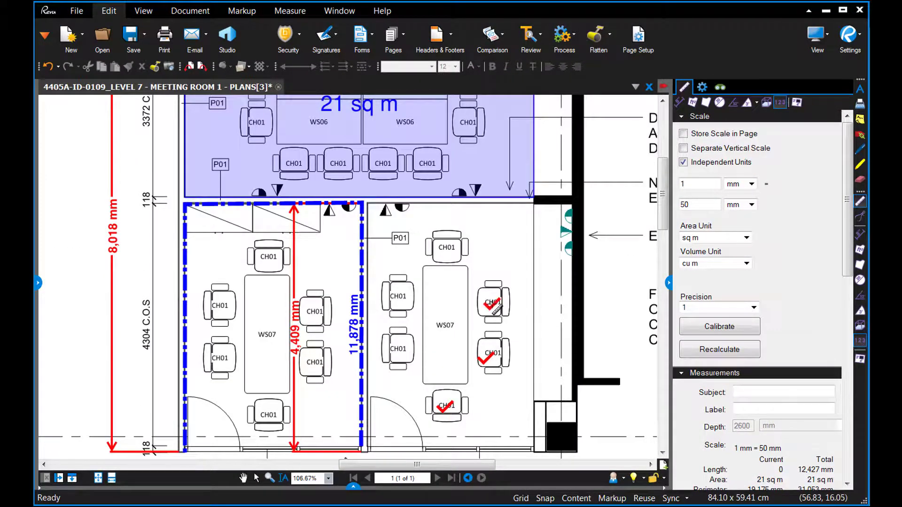
{"action": "left_click", "coordinate": [444, 249]}
{"action": "left_click", "coordinate": [395, 297]}
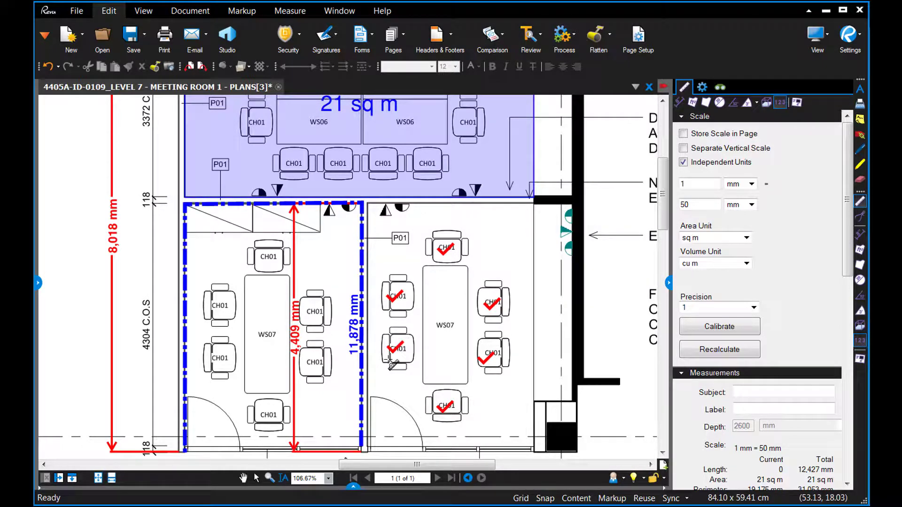
{"action": "key", "text": "Escape"}
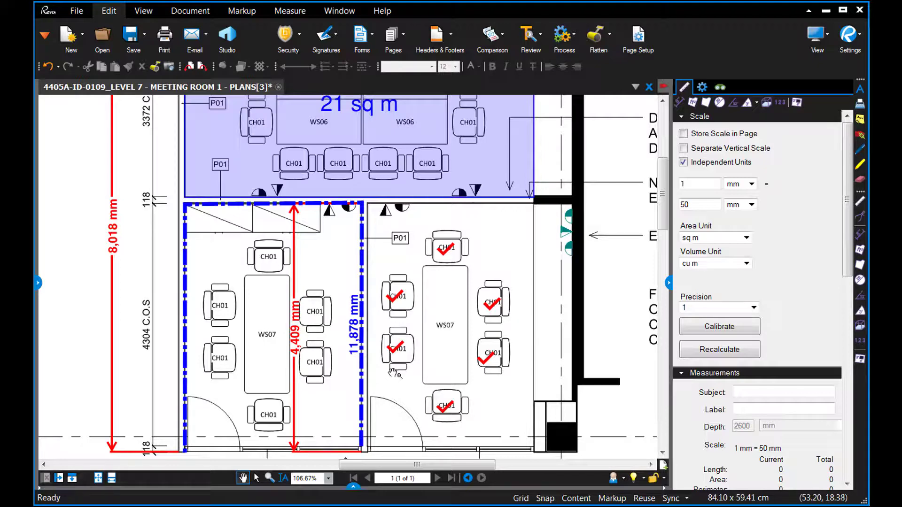
Give the 4,409 mm measurement line width 1 and move it left beside the 8,018 mm dimension
{"action": "scroll", "coordinate": [428, 343], "scroll_direction": "left", "scroll_amount": 2}
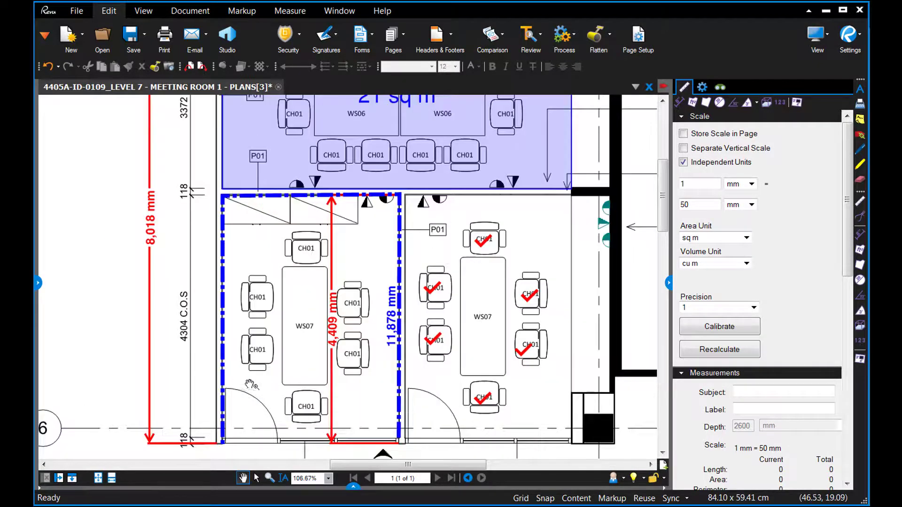
{"action": "left_click", "coordinate": [331, 362]}
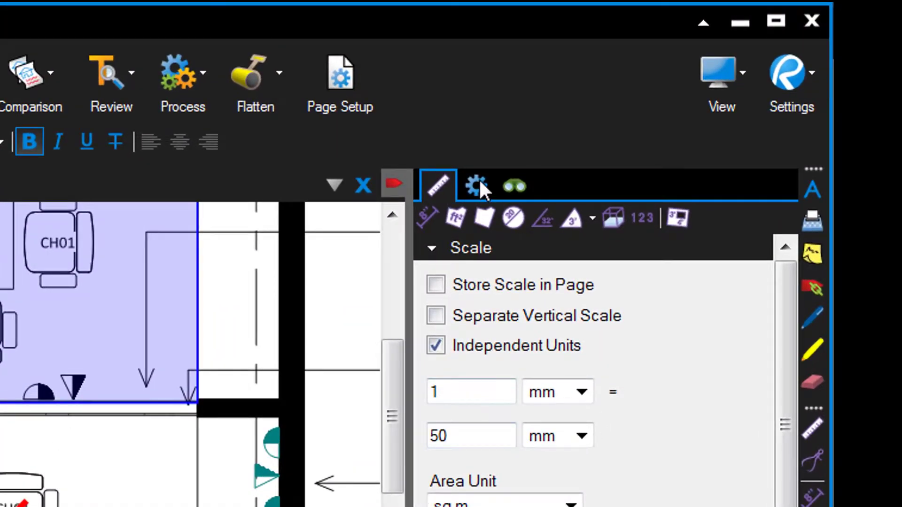
{"action": "left_click", "coordinate": [478, 187]}
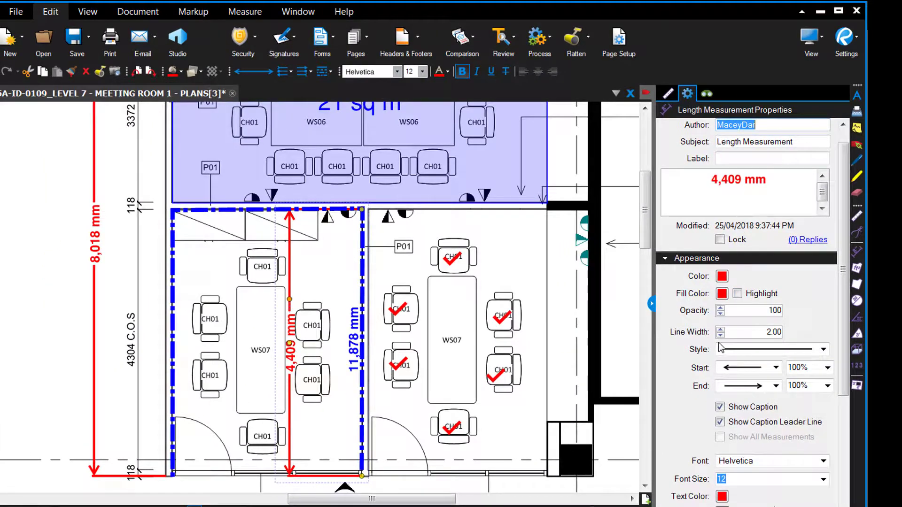
{"action": "left_click", "coordinate": [721, 335]}
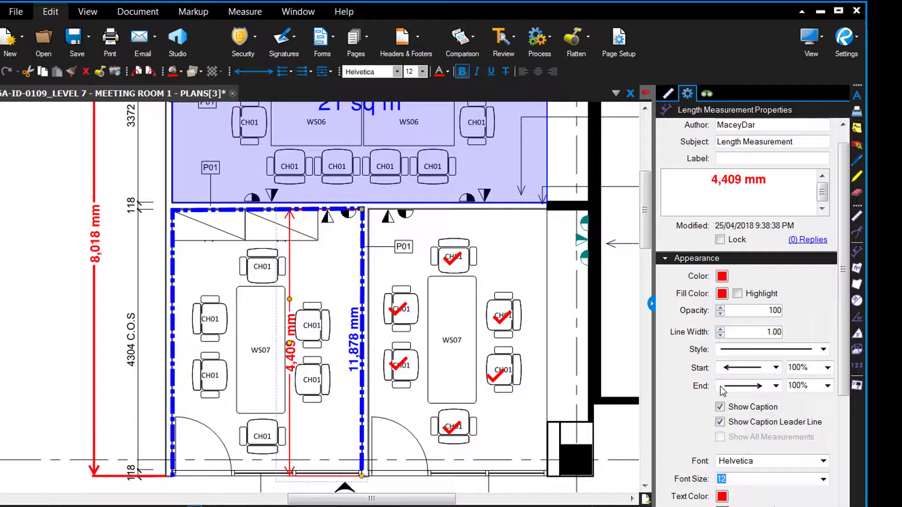
{"action": "left_click", "coordinate": [720, 407]}
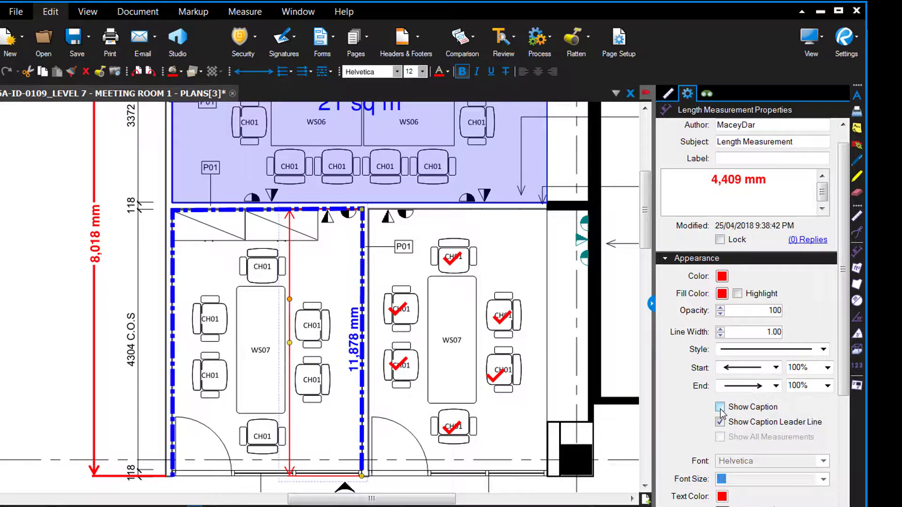
{"action": "left_click", "coordinate": [720, 408]}
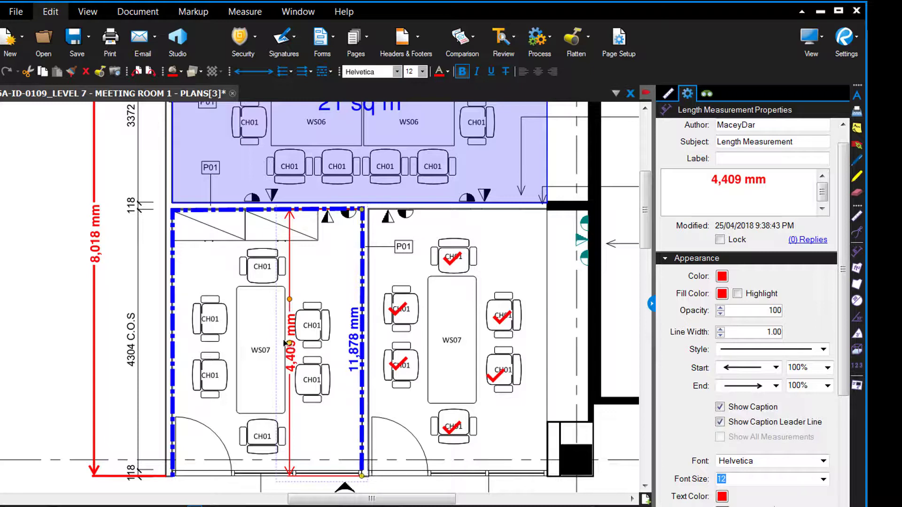
{"action": "left_click_drag", "start_coordinate": [293, 350], "coordinate": [119, 339]}
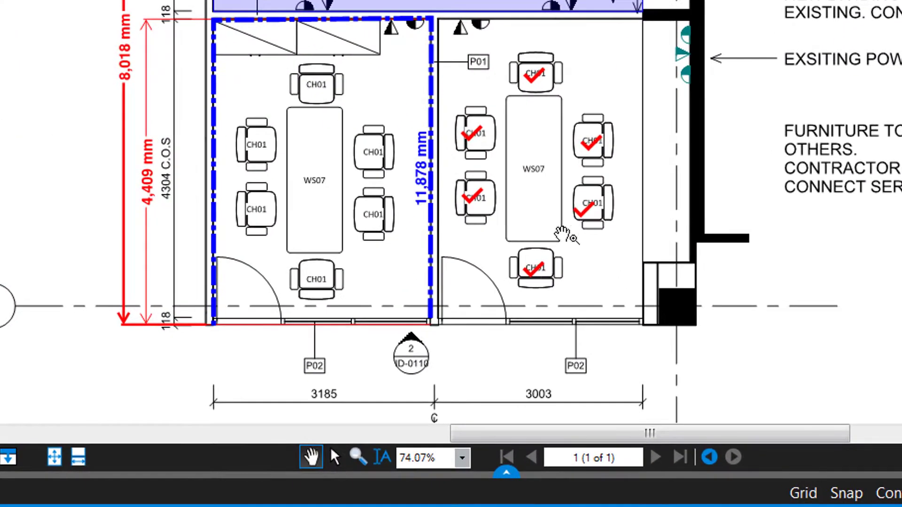
Enter 6 in the Chair row's Comments cell of the Markups List
{"action": "left_click", "coordinate": [499, 475]}
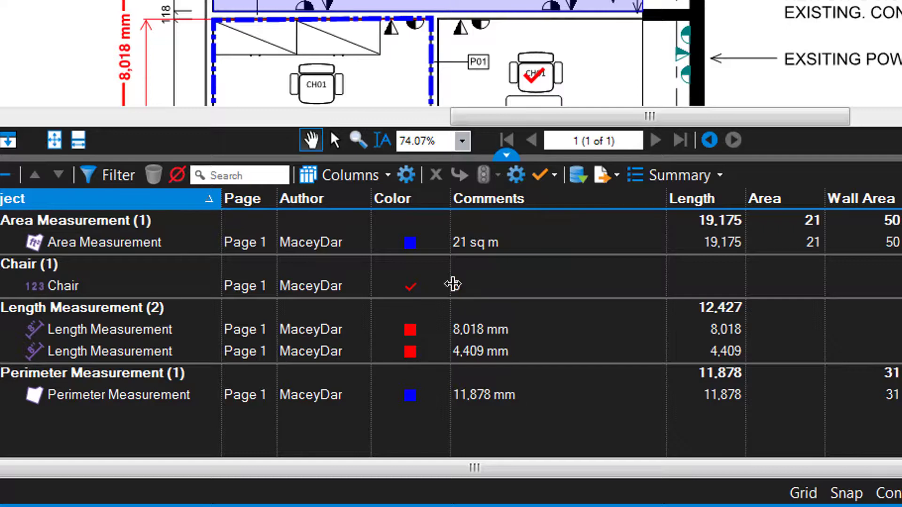
{"action": "type", "text": "6"}
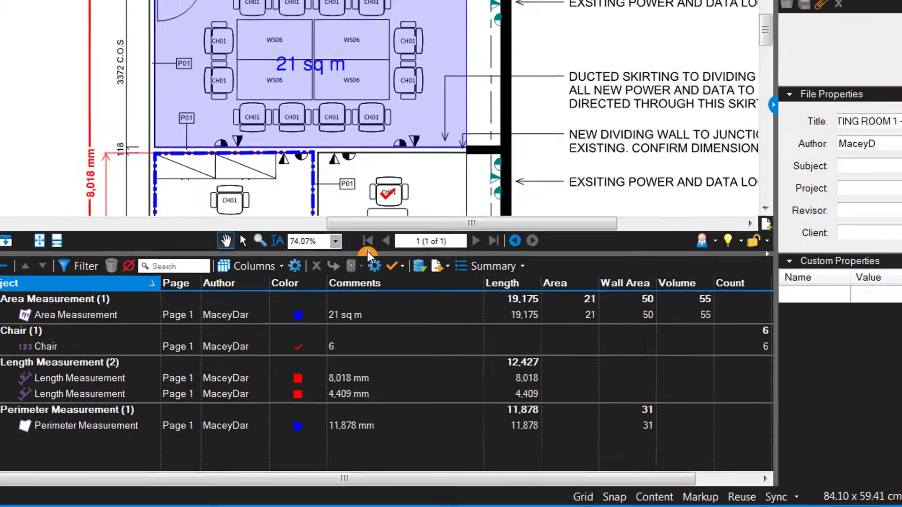
{"action": "left_click", "coordinate": [506, 155]}
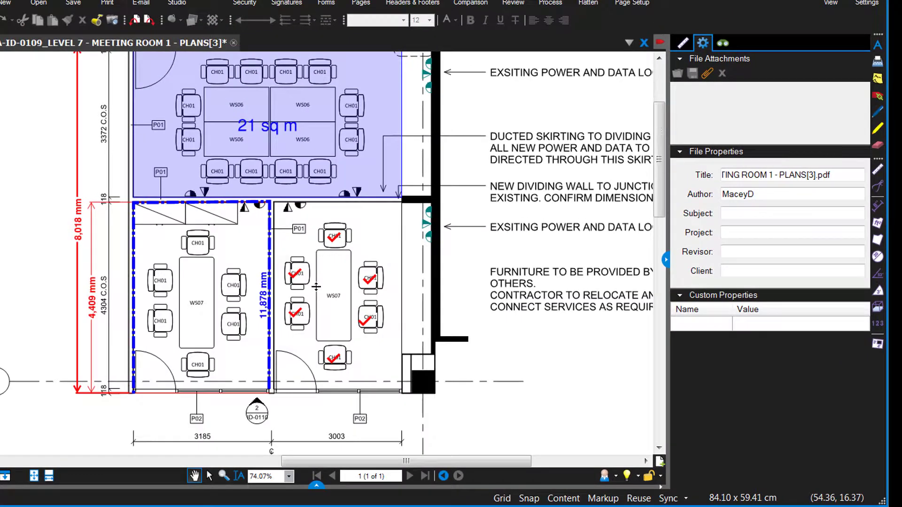
Count the chairs in the lower-left room and open the Markups List showing 12 chairs
{"action": "left_click", "coordinate": [877, 324]}
{"action": "left_click", "coordinate": [229, 326]}
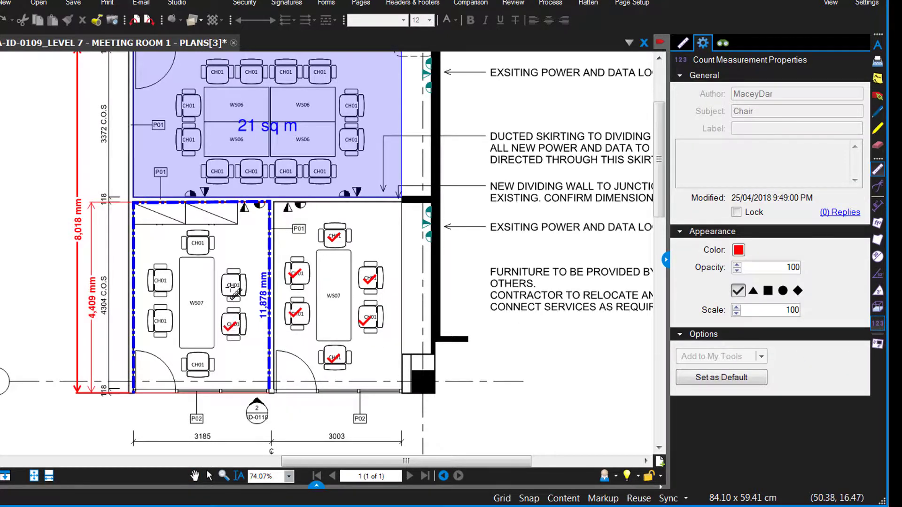
{"action": "left_click", "coordinate": [231, 287]}
{"action": "left_click", "coordinate": [198, 243]}
{"action": "left_click", "coordinate": [162, 283]}
{"action": "left_click", "coordinate": [162, 323]}
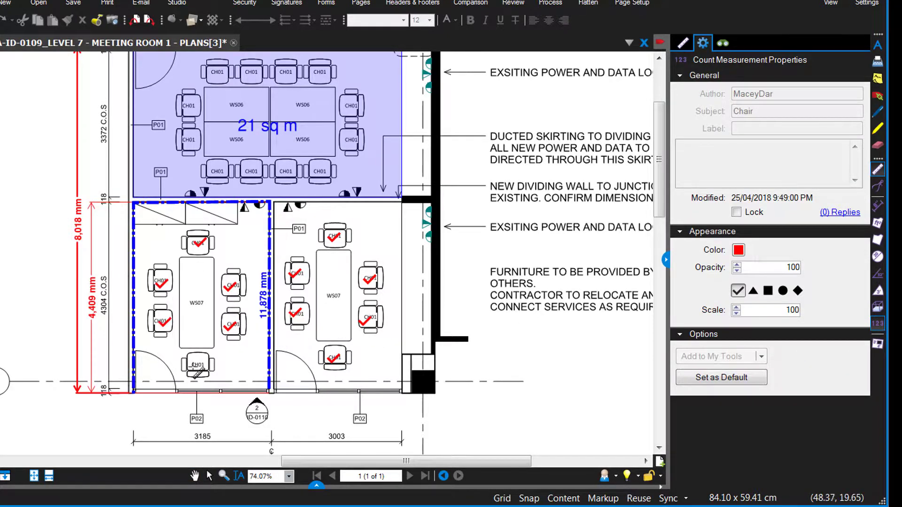
{"action": "key", "text": "Escape"}
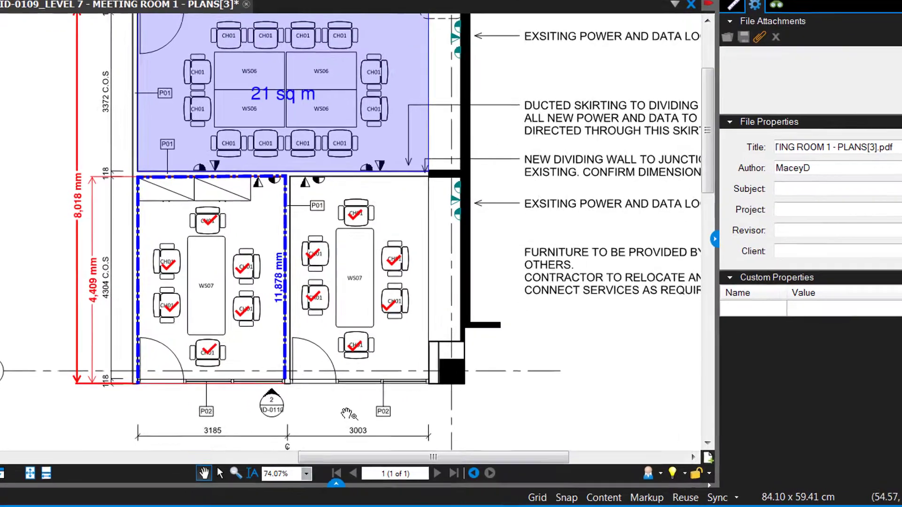
{"action": "left_click", "coordinate": [317, 486]}
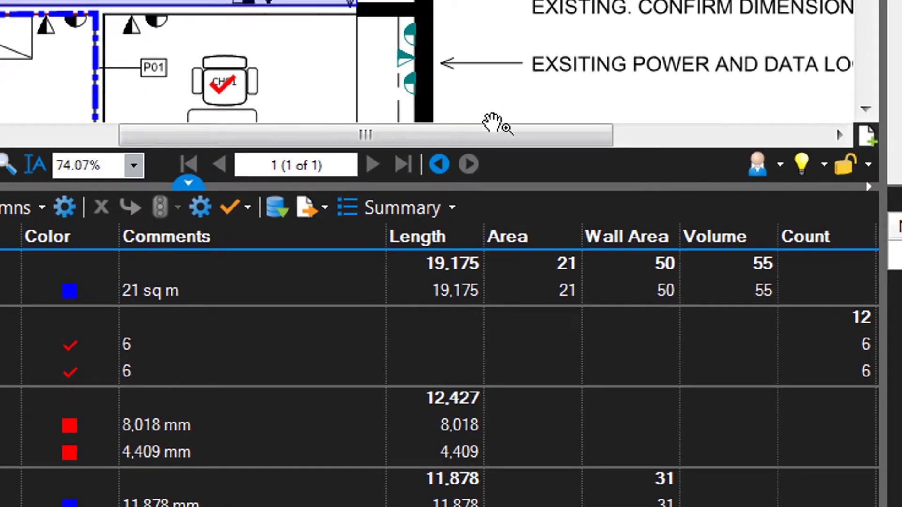
Create a Table-style PDF markup summary appended to the current PDF as page 2
{"action": "left_click", "coordinate": [431, 210]}
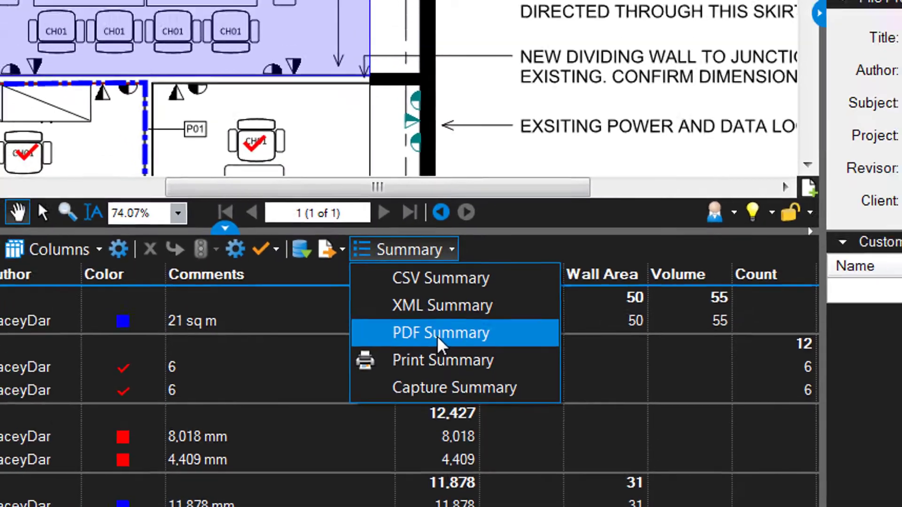
{"action": "left_click", "coordinate": [437, 306]}
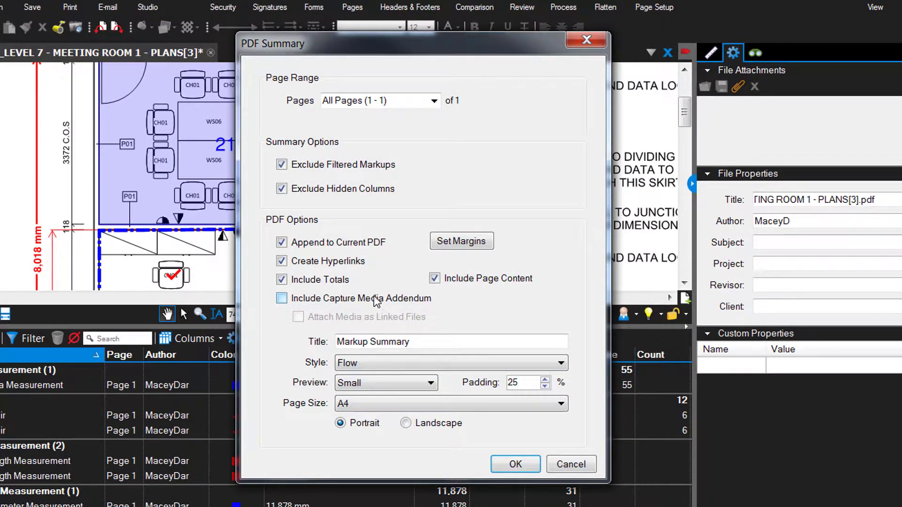
{"action": "left_click", "coordinate": [403, 365]}
{"action": "left_click", "coordinate": [389, 390]}
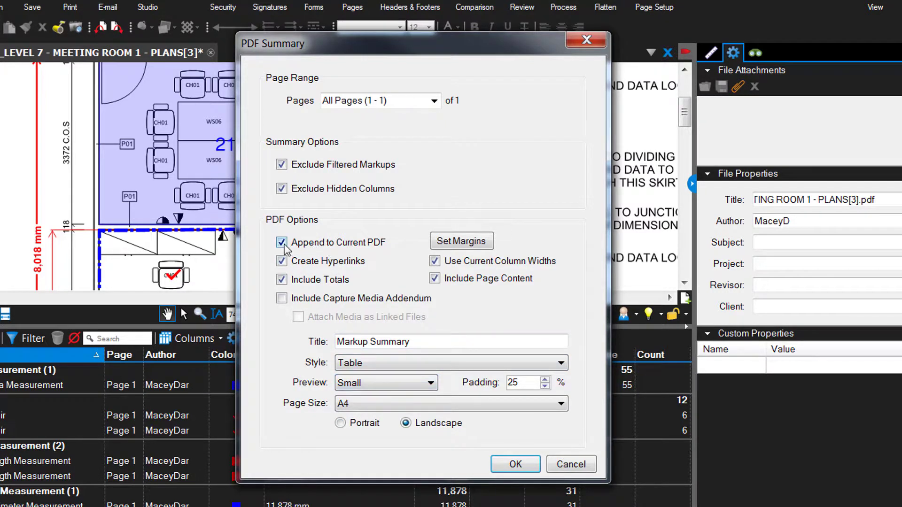
{"action": "left_click", "coordinate": [516, 464]}
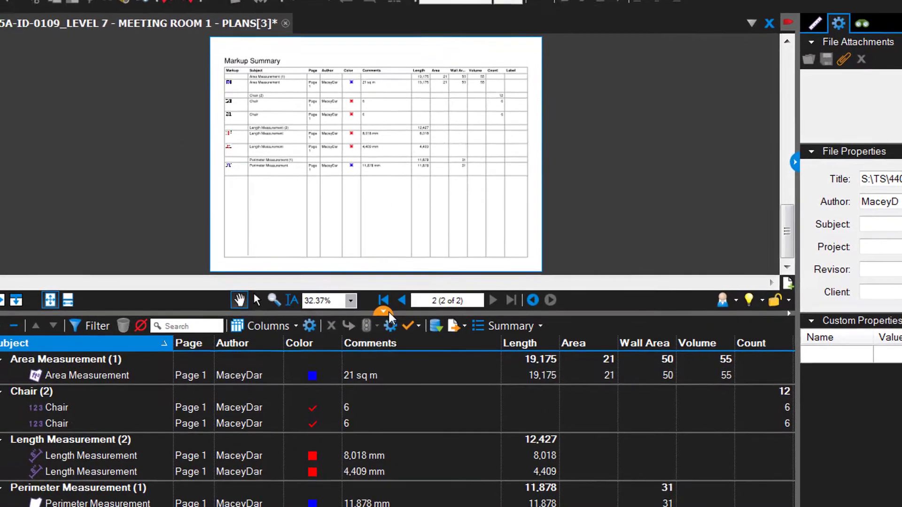
Collapse the Markups List, check the floor plan page, then return to the summary table
{"action": "left_click", "coordinate": [303, 324]}
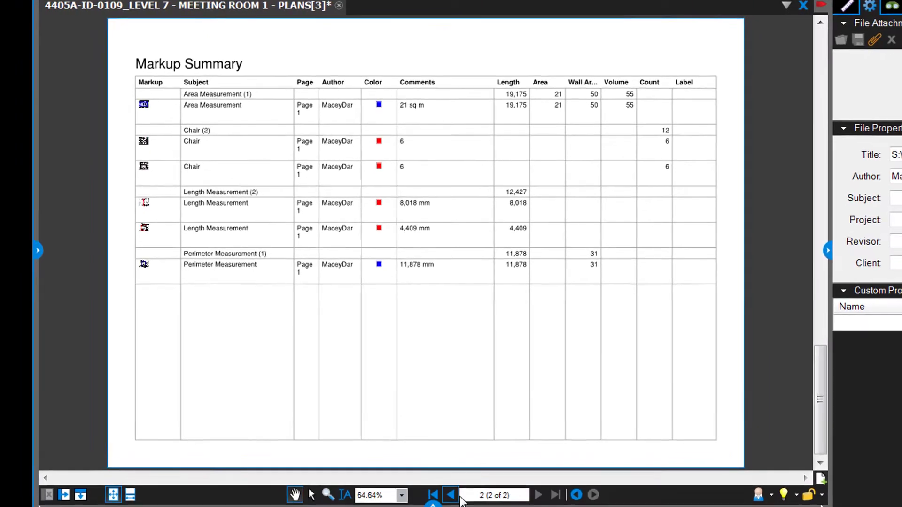
{"action": "left_click", "coordinate": [451, 488]}
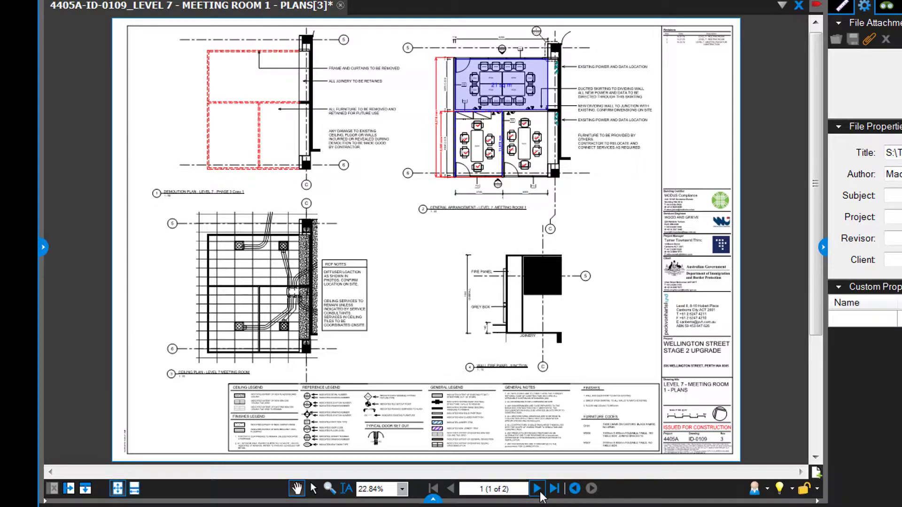
{"action": "left_click", "coordinate": [537, 489]}
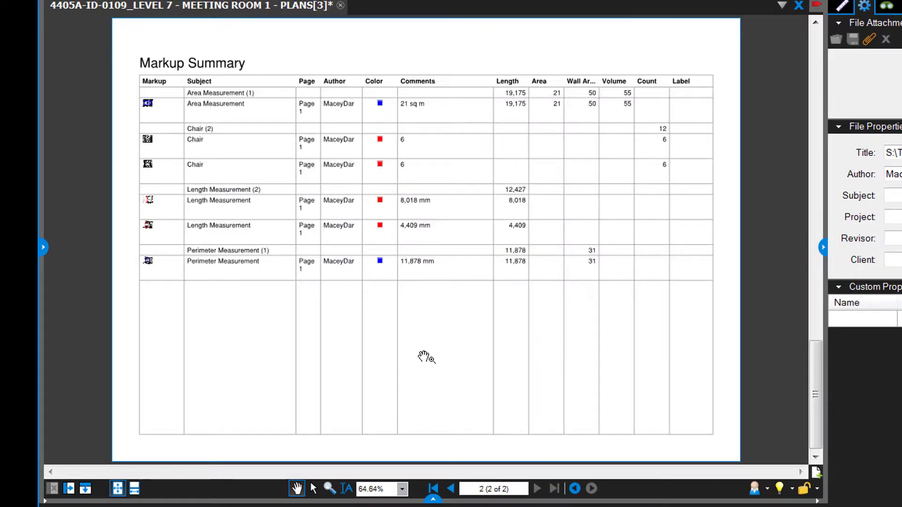